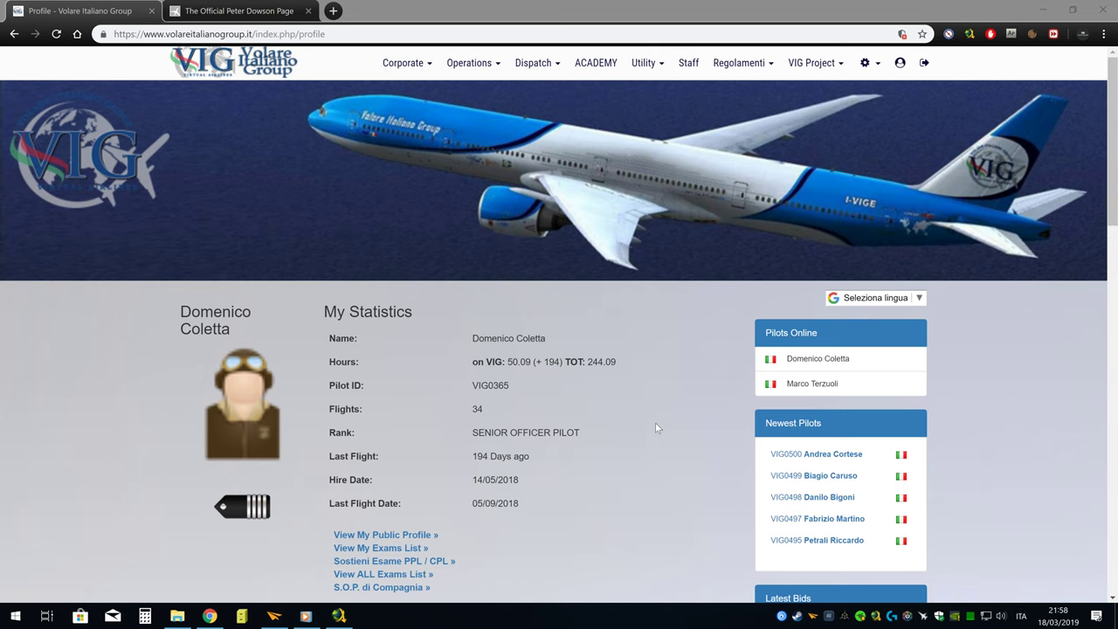
Step: Go to the Volare Italiano Group Downloads page via the Dispatch and Utility menus
{"action": "scroll", "coordinate": [625, 399], "scroll_direction": "down", "scroll_amount": 3}
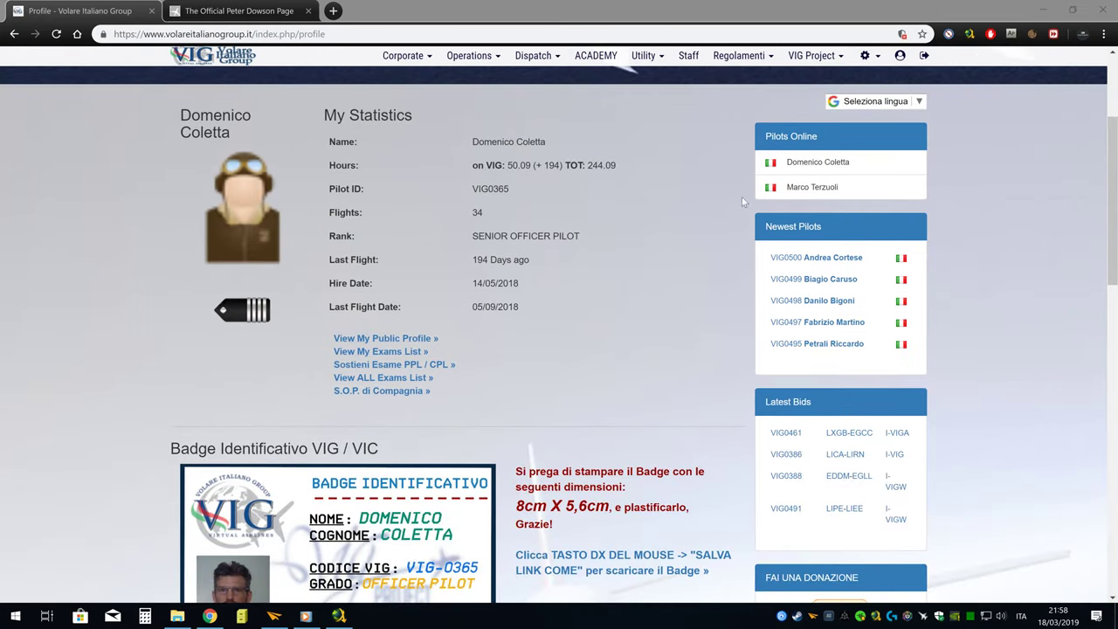
{"action": "scroll", "coordinate": [821, 254], "scroll_direction": "up", "scroll_amount": 3}
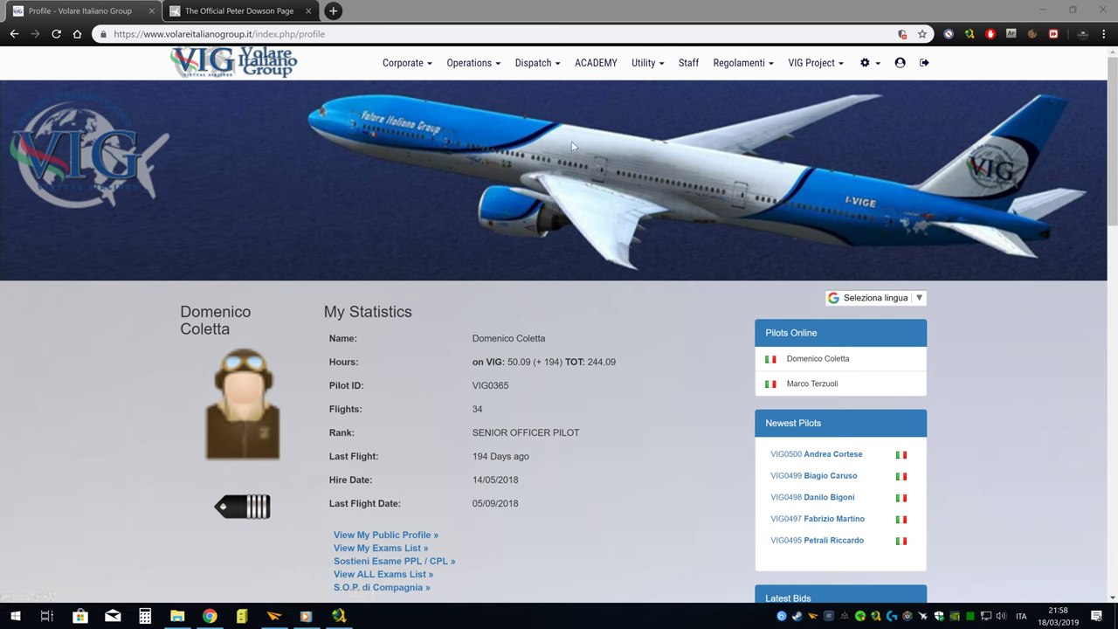
{"action": "left_click", "coordinate": [542, 74]}
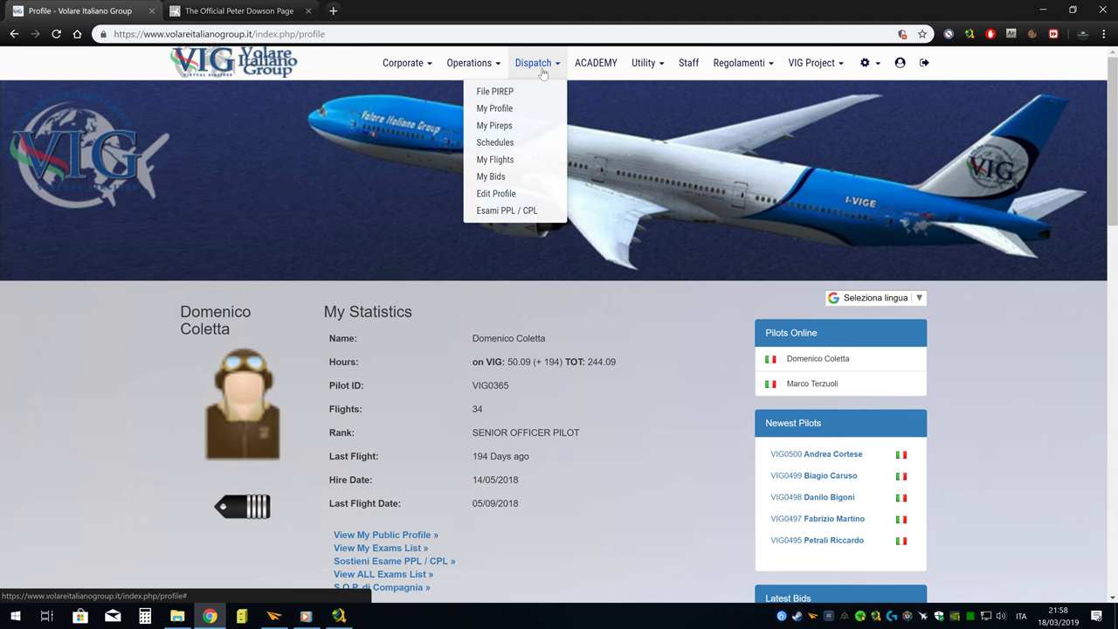
{"action": "left_click", "coordinate": [659, 70]}
{"action": "left_click", "coordinate": [617, 112]}
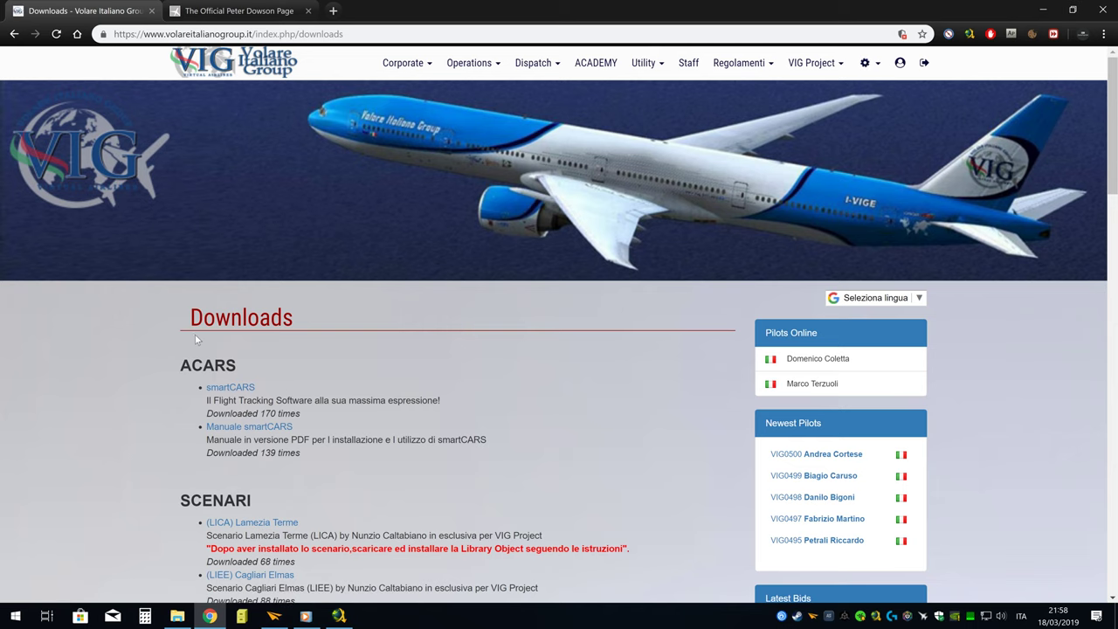
Step: Scroll through the downloads list of smartCARS, scenery, liveries and checklists
{"action": "scroll", "coordinate": [424, 415], "scroll_direction": "down", "scroll_amount": 2}
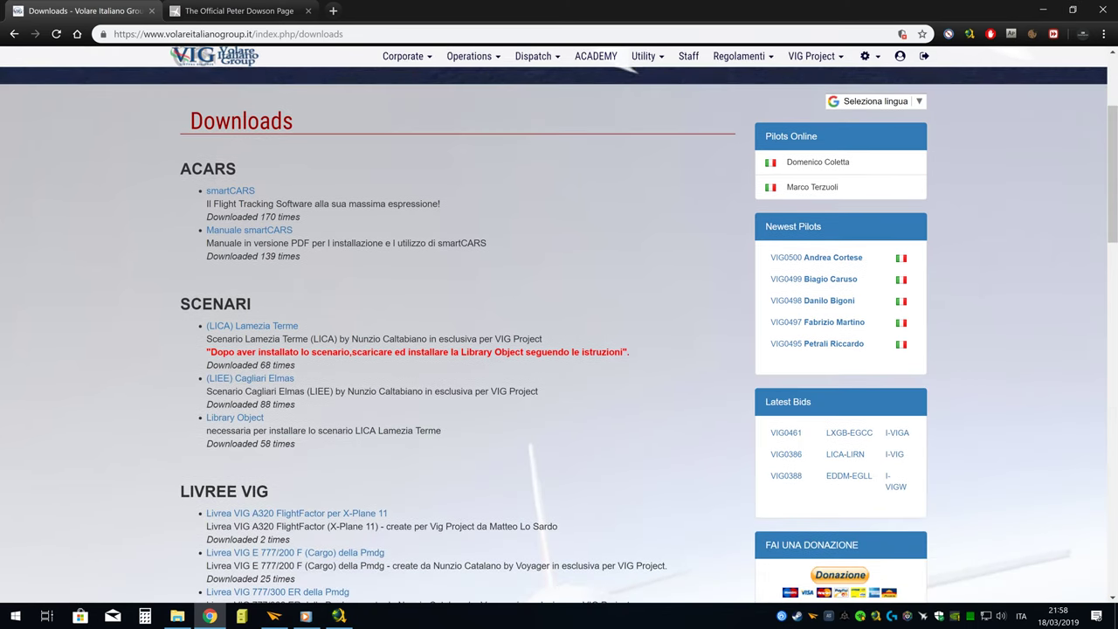
{"action": "scroll", "coordinate": [419, 418], "scroll_direction": "down", "scroll_amount": 3}
{"action": "scroll", "coordinate": [384, 411], "scroll_direction": "up", "scroll_amount": 3}
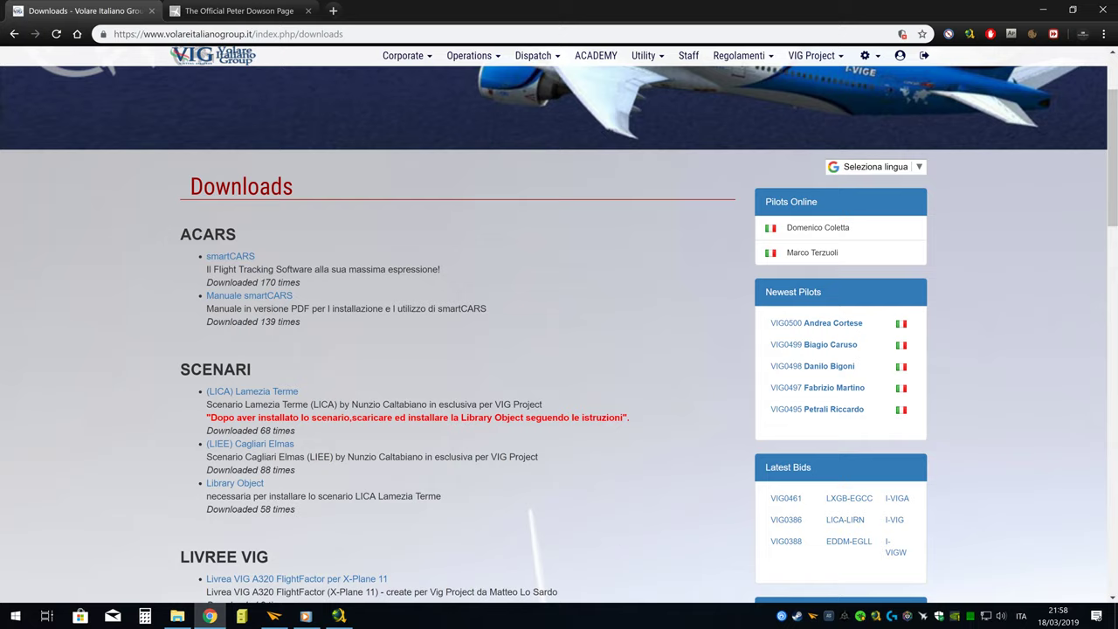
{"action": "scroll", "coordinate": [247, 428], "scroll_direction": "down", "scroll_amount": 3}
{"action": "scroll", "coordinate": [432, 449], "scroll_direction": "down", "scroll_amount": 4}
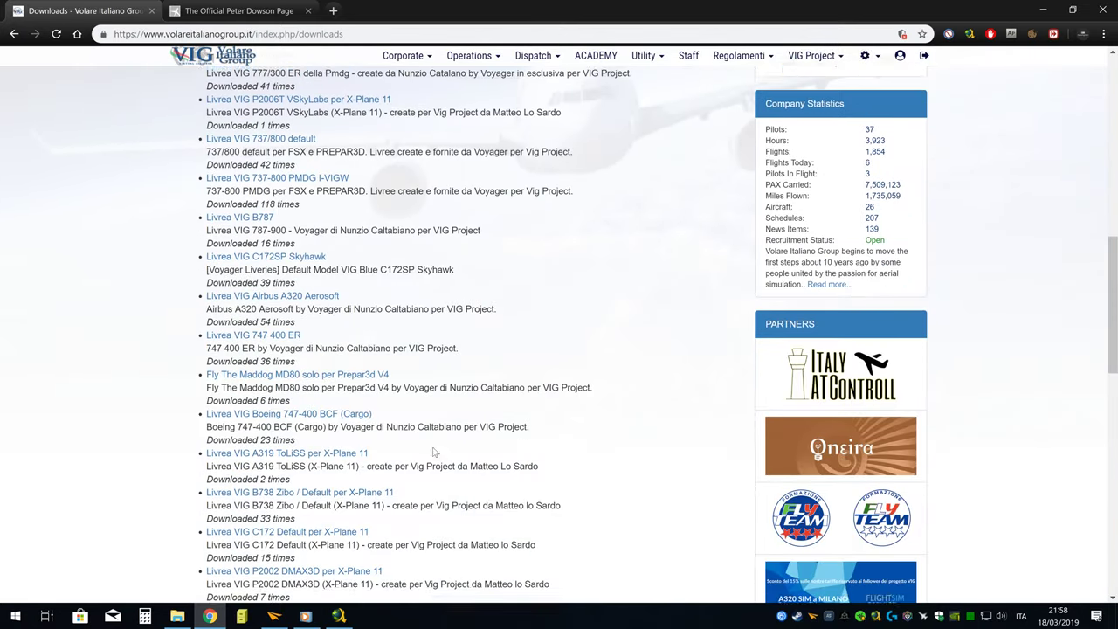
{"action": "scroll", "coordinate": [433, 449], "scroll_direction": "down", "scroll_amount": 5}
{"action": "scroll", "coordinate": [433, 449], "scroll_direction": "down", "scroll_amount": 5}
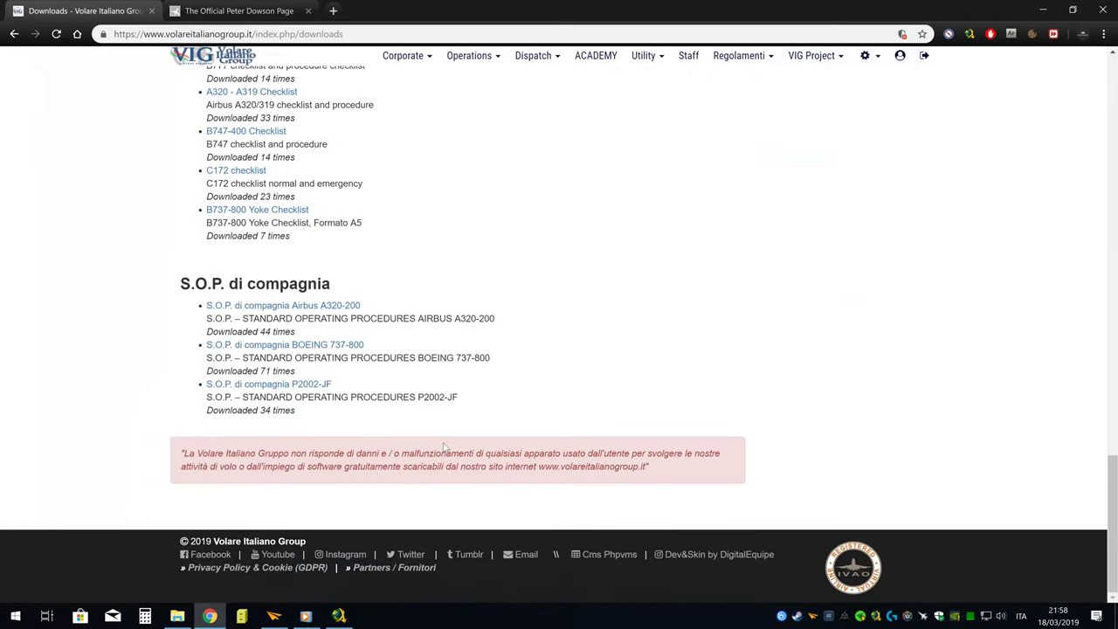
{"action": "scroll", "coordinate": [432, 449], "scroll_direction": "up", "scroll_amount": 15}
{"action": "scroll", "coordinate": [436, 447], "scroll_direction": "up", "scroll_amount": 15}
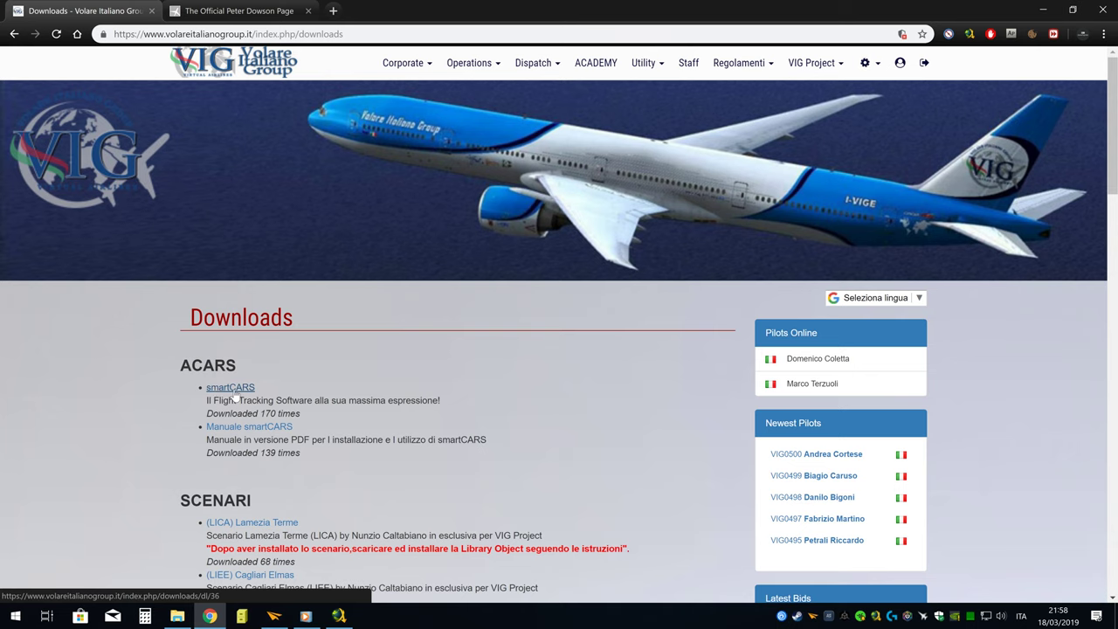
Step: Download the smartCARS installer under ACARS and run installer (1).exe
{"action": "left_click", "coordinate": [234, 393]}
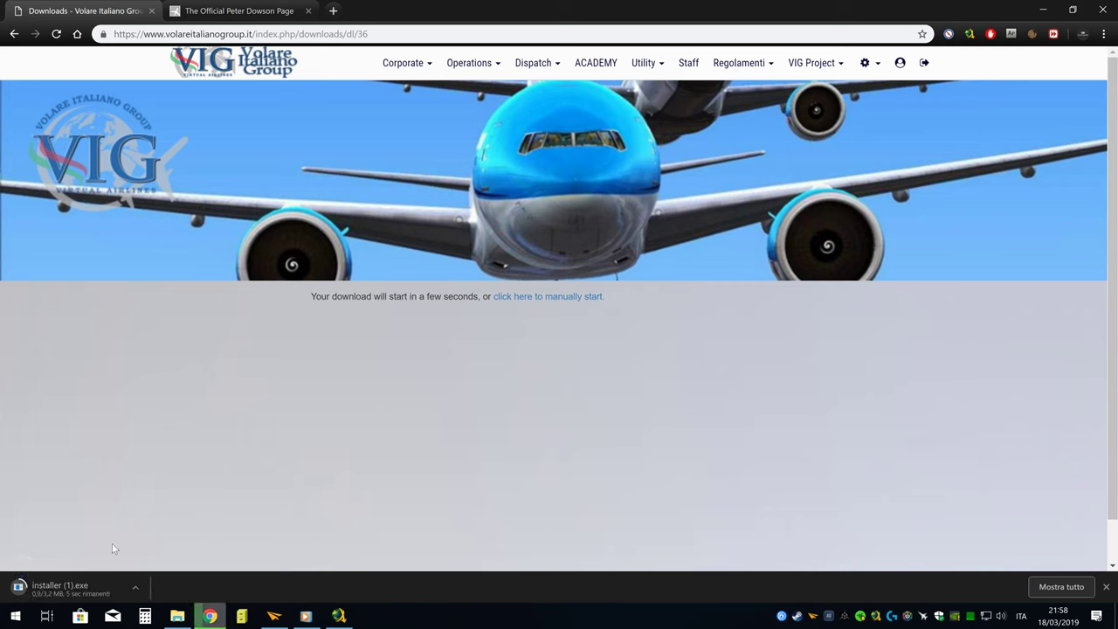
{"action": "left_click", "coordinate": [45, 594]}
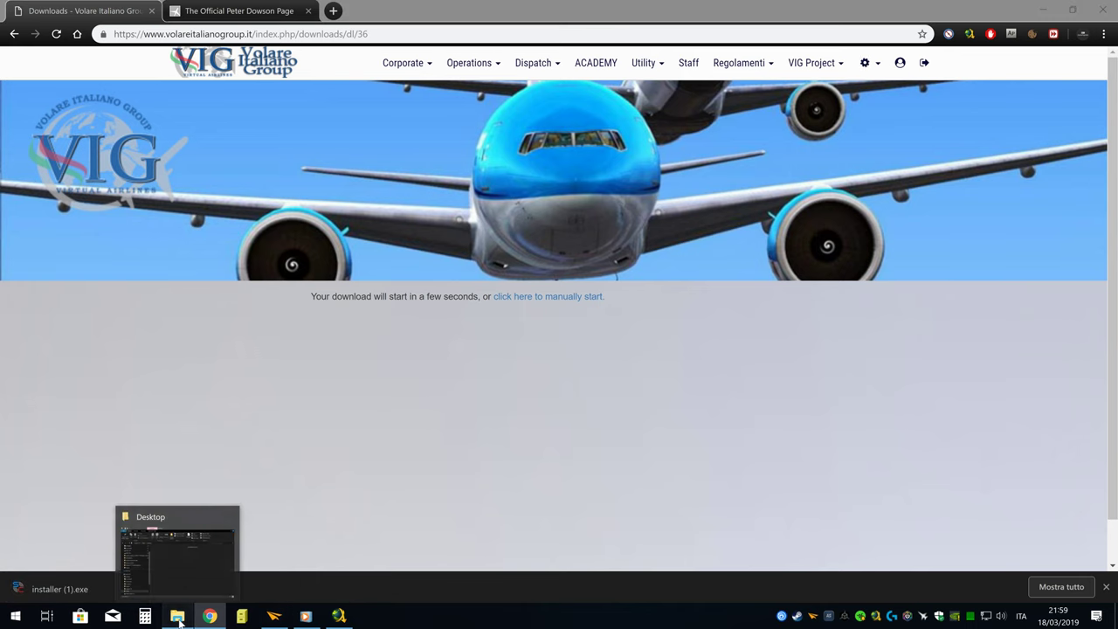
{"action": "left_click", "coordinate": [177, 616]}
{"action": "left_click", "coordinate": [759, 85]}
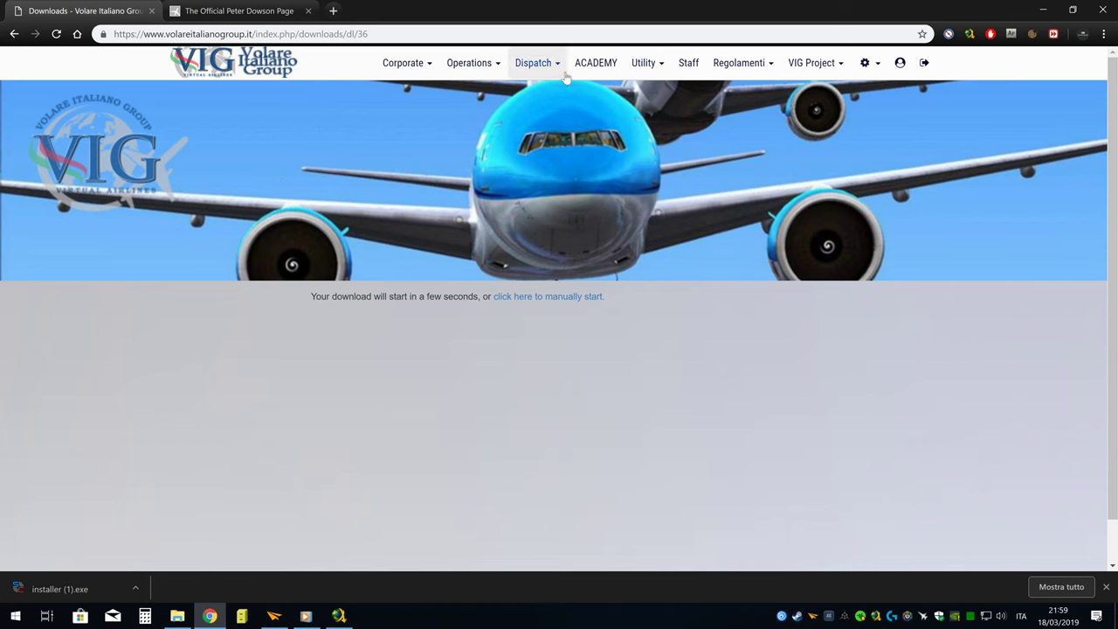
Step: Return to the Downloads list and highlight the smartCARS manual description
{"action": "left_click", "coordinate": [645, 64]}
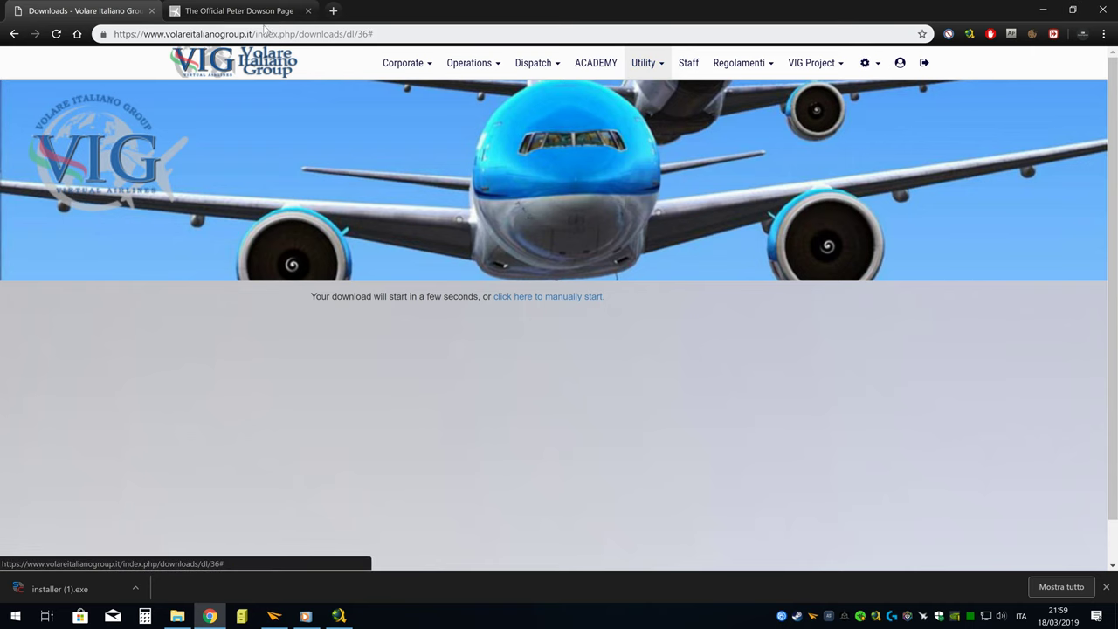
{"action": "left_click", "coordinate": [208, 12]}
{"action": "left_click", "coordinate": [72, 12]}
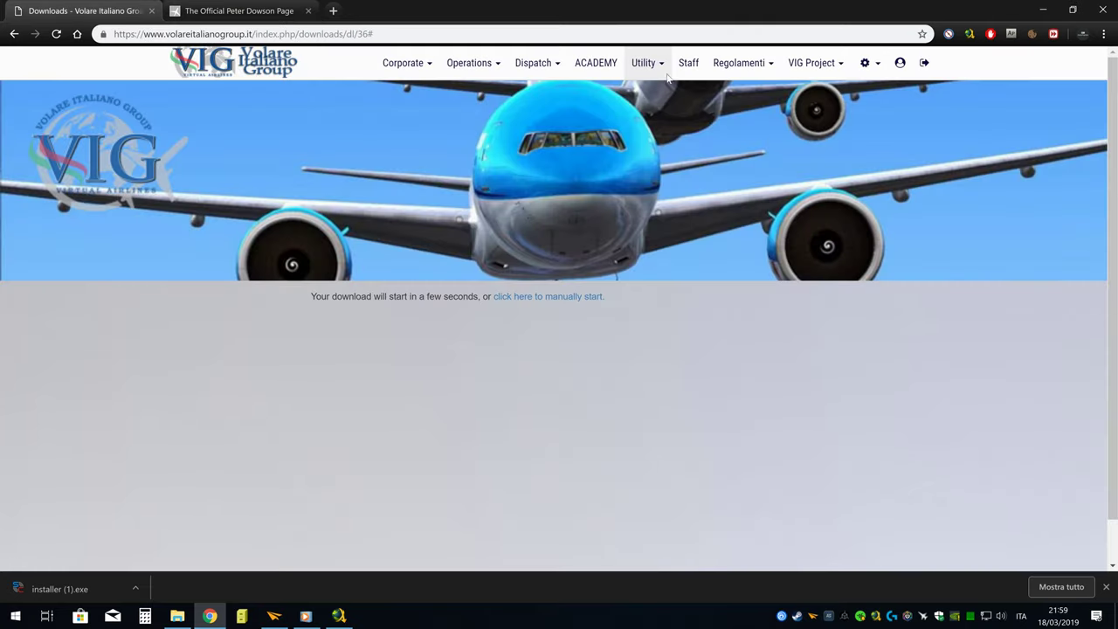
{"action": "key", "text": "alt+Left"}
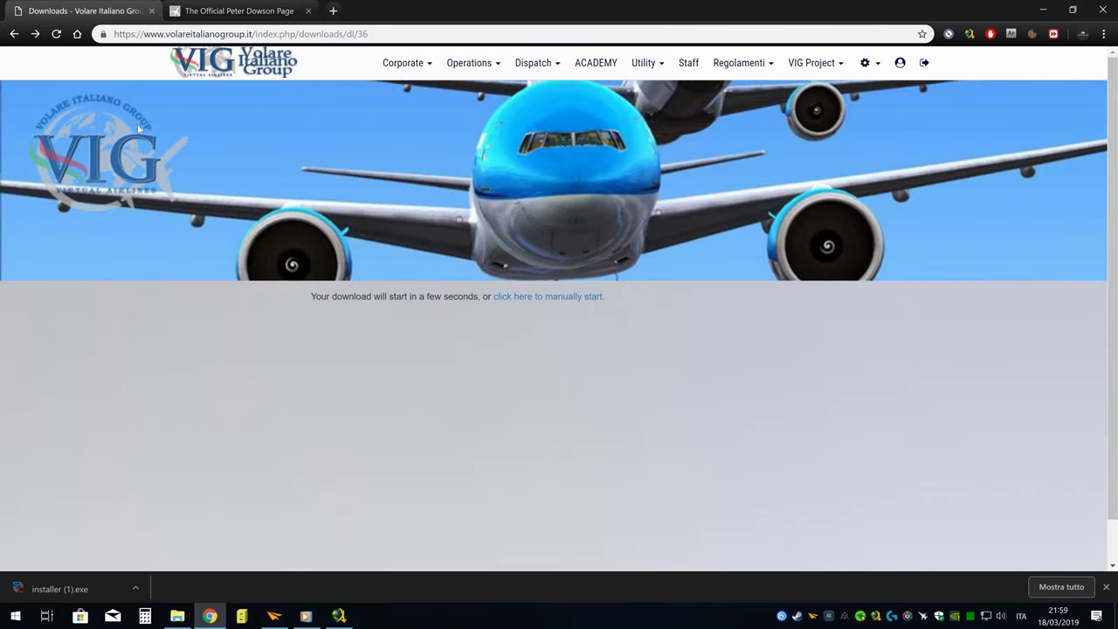
{"action": "left_click", "coordinate": [13, 34]}
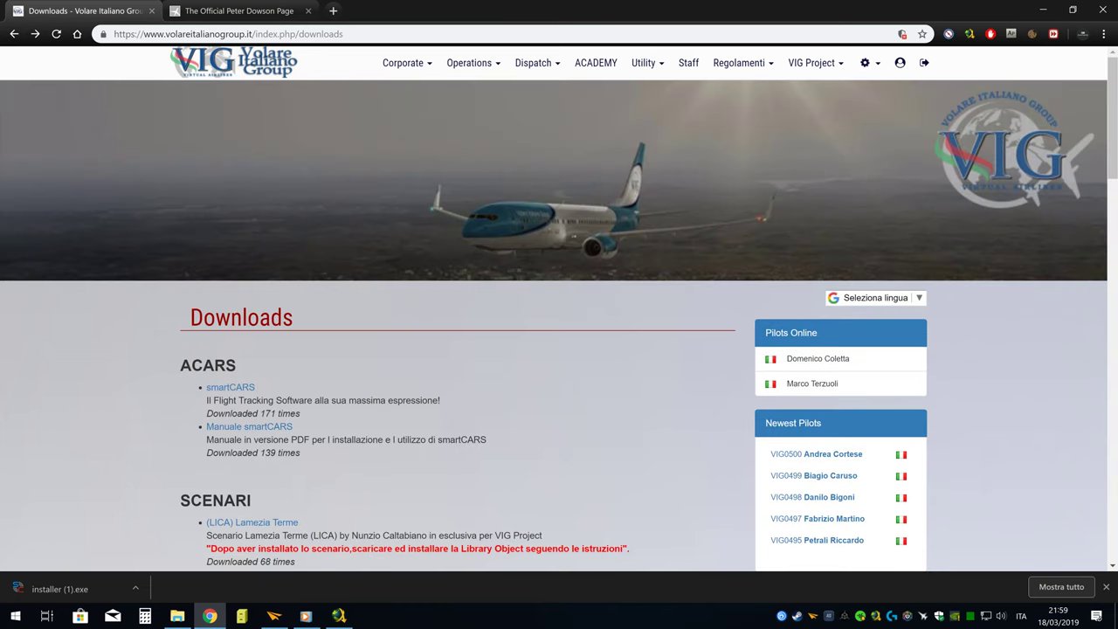
{"action": "left_click_drag", "start_coordinate": [301, 453], "coordinate": [202, 444]}
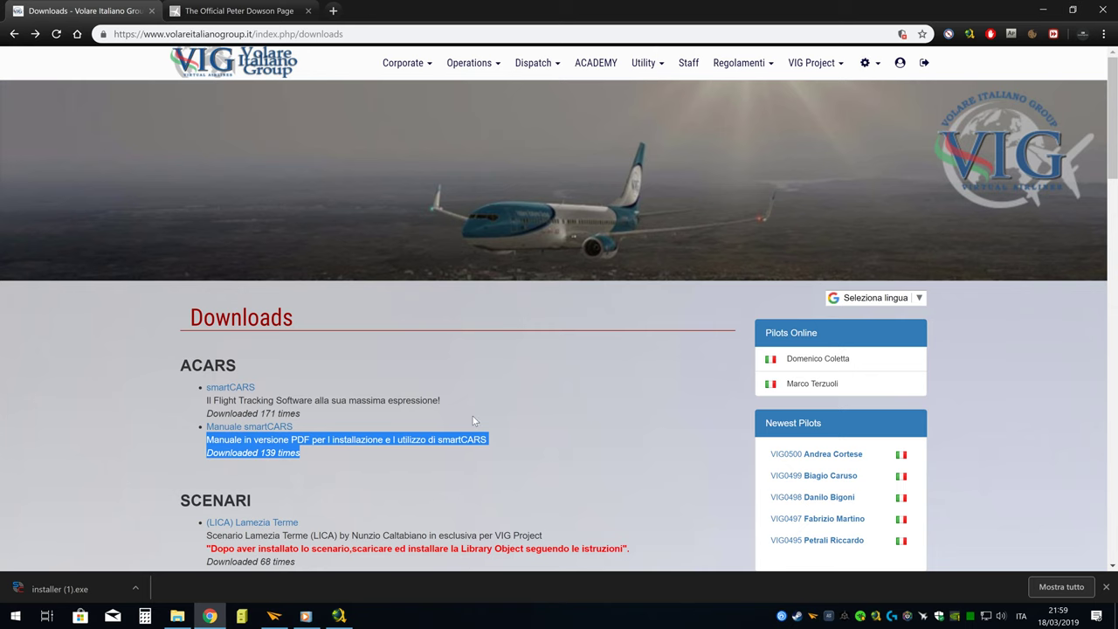
{"action": "scroll", "coordinate": [470, 476], "scroll_direction": "down", "scroll_amount": 1}
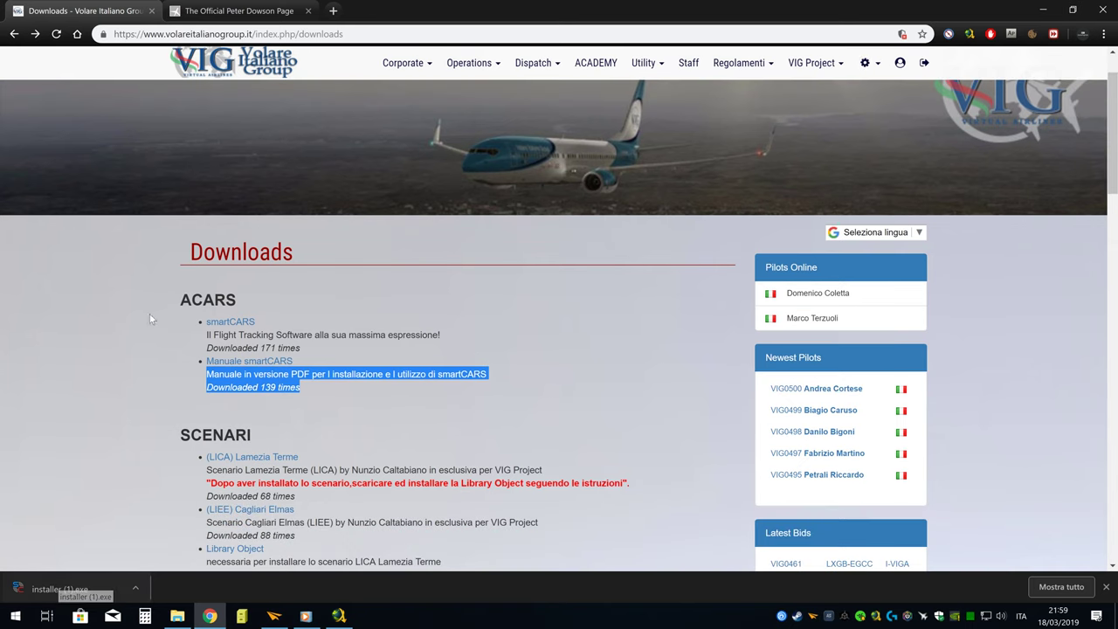
Step: Minimize Chrome and launch smartCARS from the system search
{"action": "left_click", "coordinate": [1042, 10]}
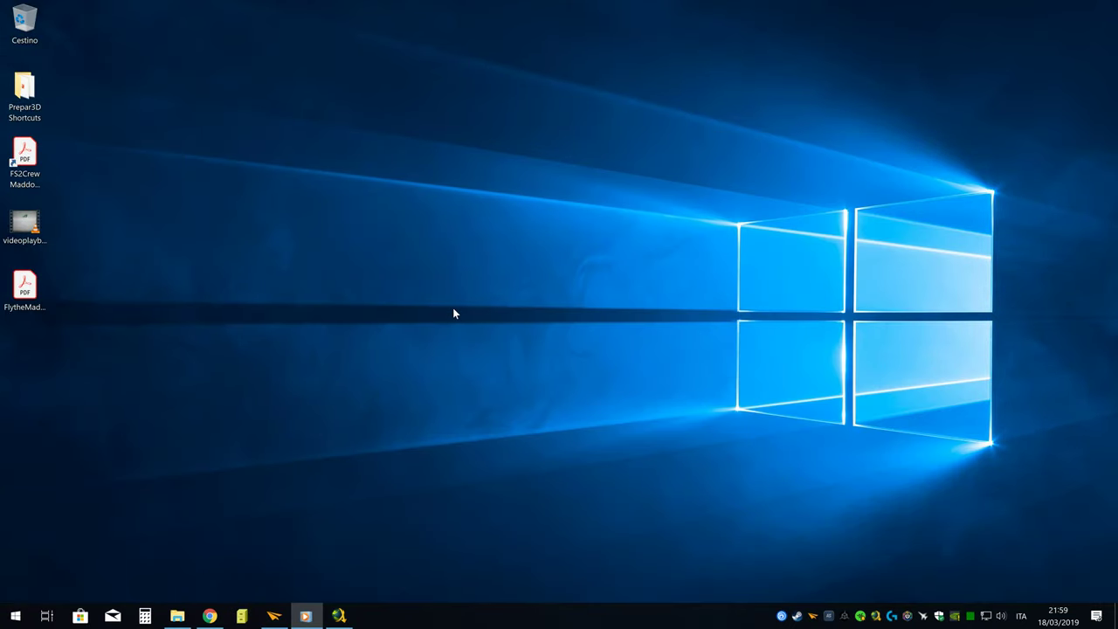
{"action": "key", "text": "super"}
{"action": "type", "text": "smat"}
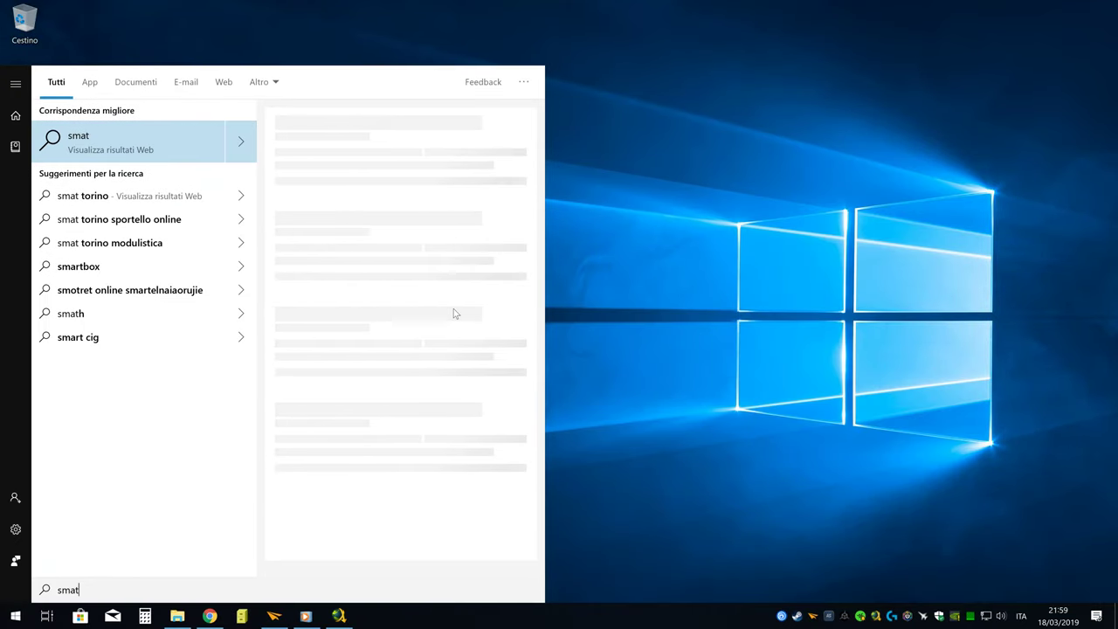
{"action": "key", "text": "BackSpace"}
{"action": "key", "text": "Return"}
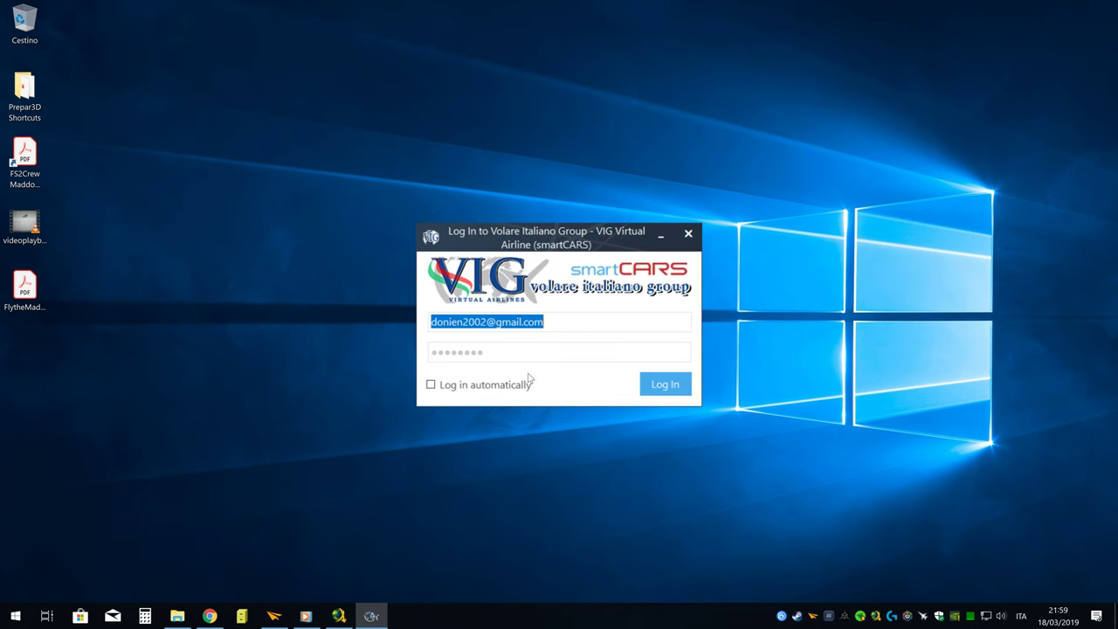
Step: Enter the pilot's password and log in to the Volare Italiano Group Pilot Center
{"action": "key", "text": "Tab"}
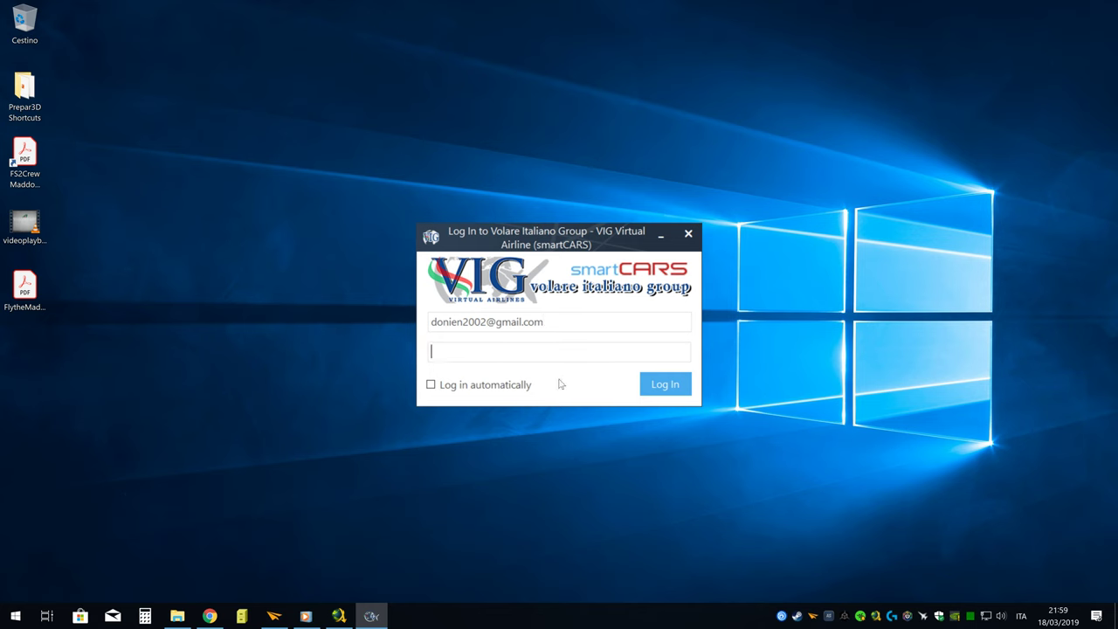
{"action": "type", "text": "••••••••••"}
{"action": "type", "text": "•••"}
{"action": "left_click", "coordinate": [673, 386]}
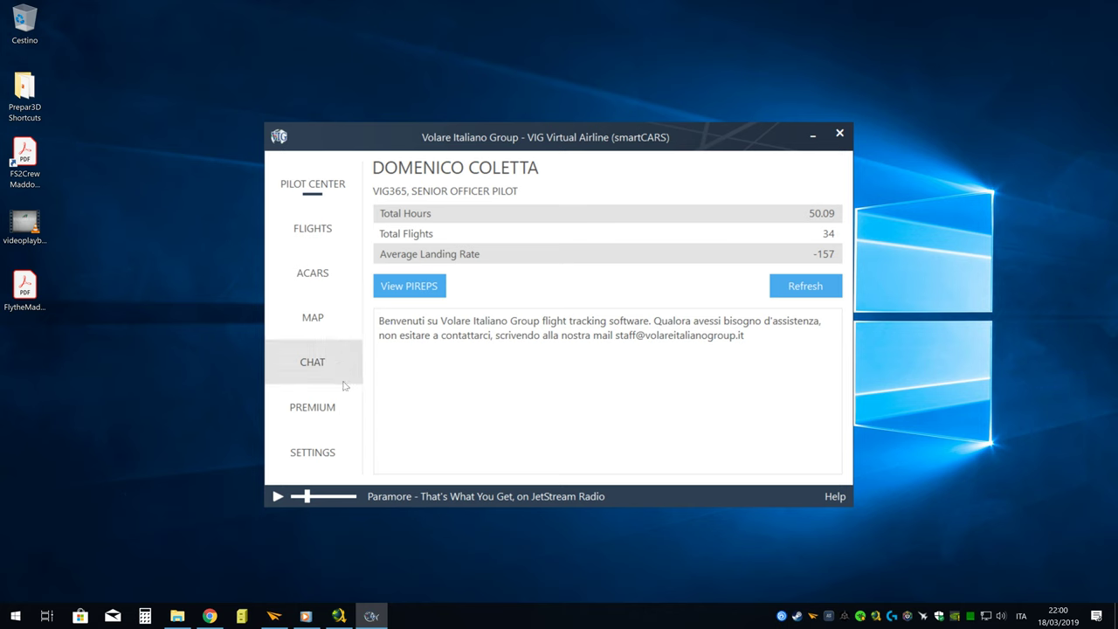
Step: View the FLIGHTS page, return to PILOT CENTER, then bring up the VIG Downloads page in Chrome
{"action": "left_click", "coordinate": [317, 228]}
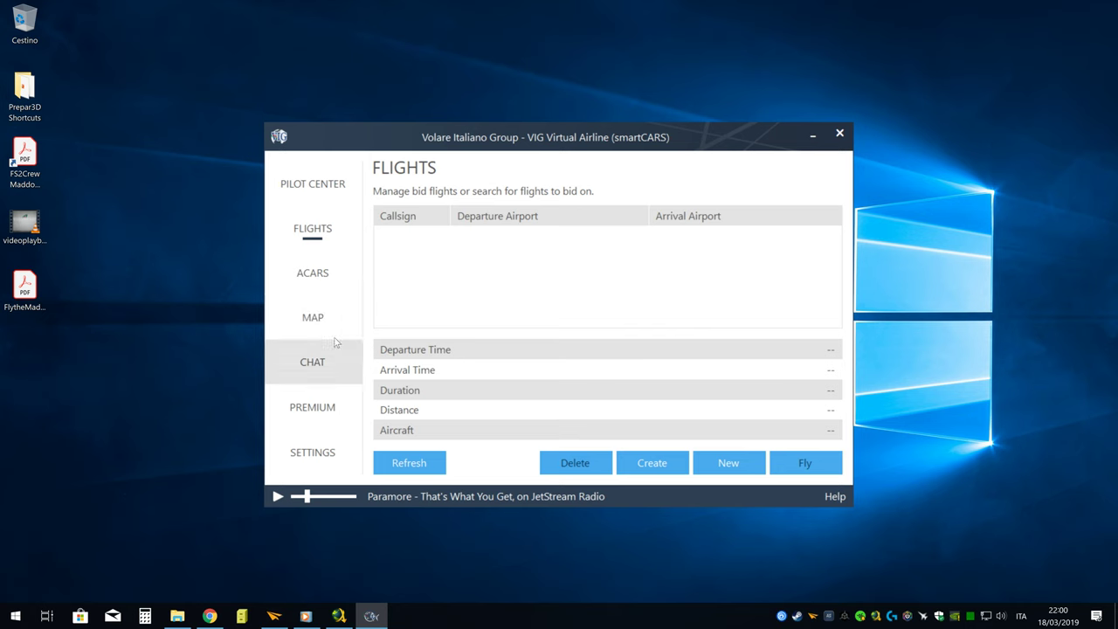
{"action": "left_click", "coordinate": [314, 185]}
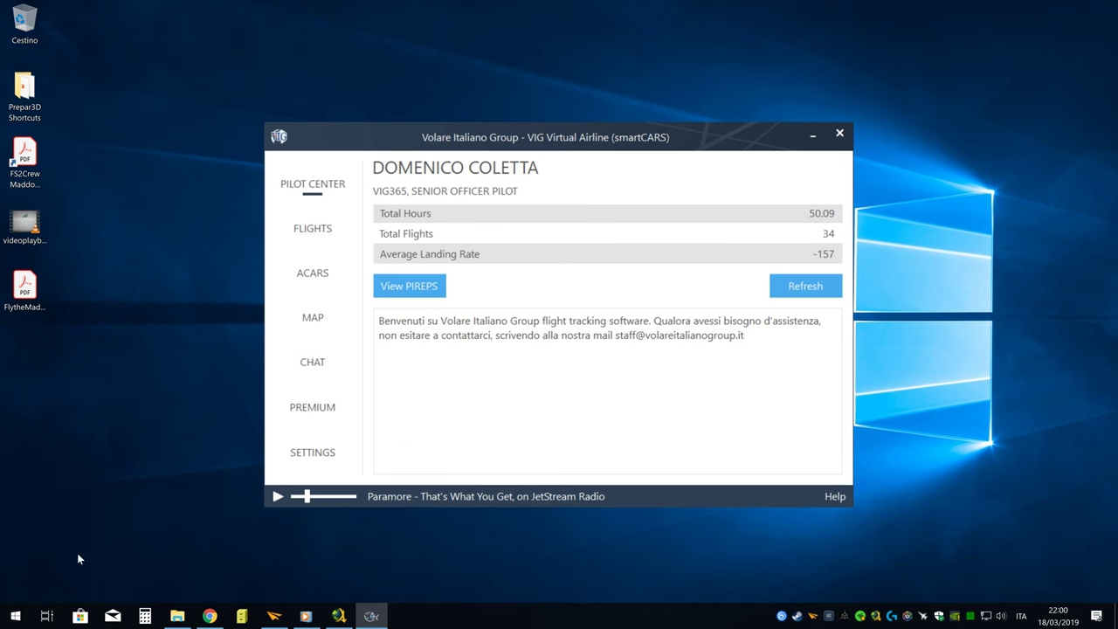
{"action": "mouse_move", "coordinate": [210, 616]}
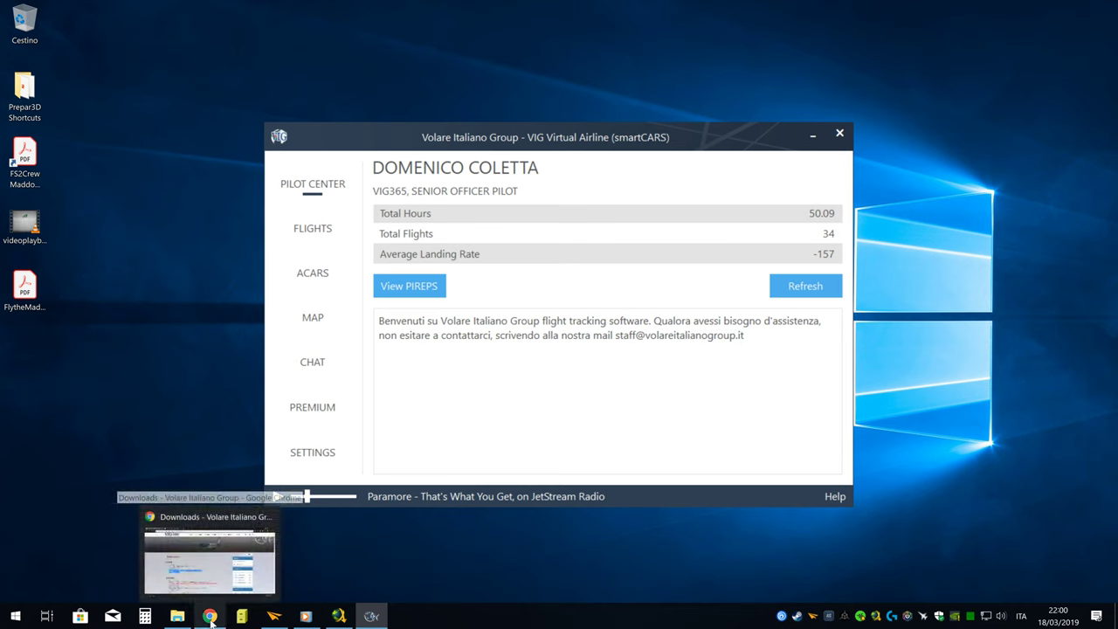
{"action": "left_click", "coordinate": [221, 587]}
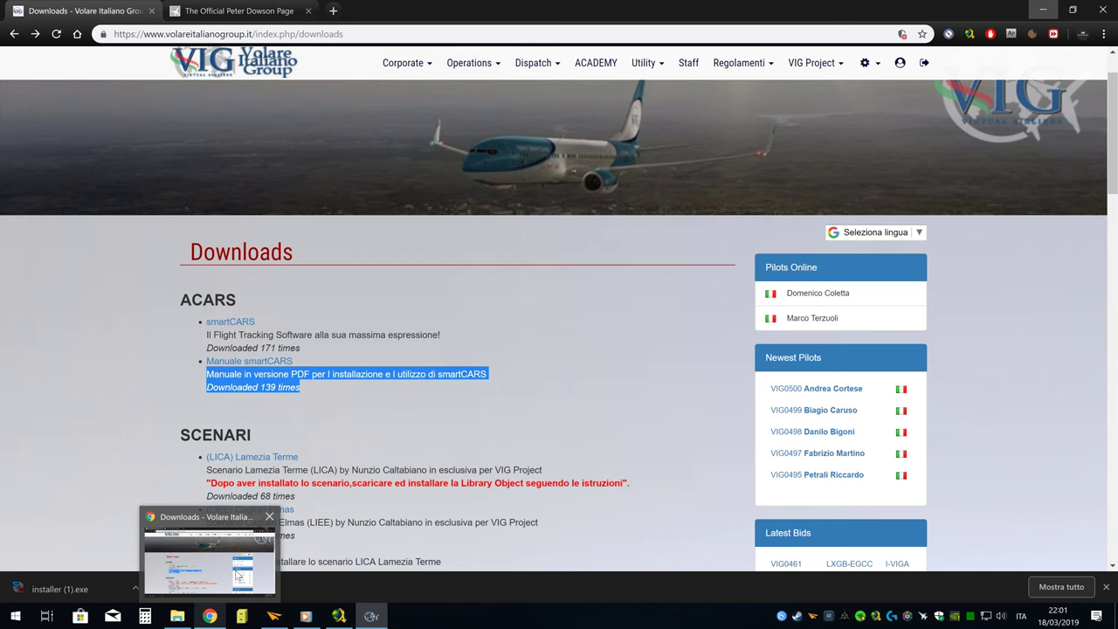
{"action": "left_click", "coordinate": [238, 574]}
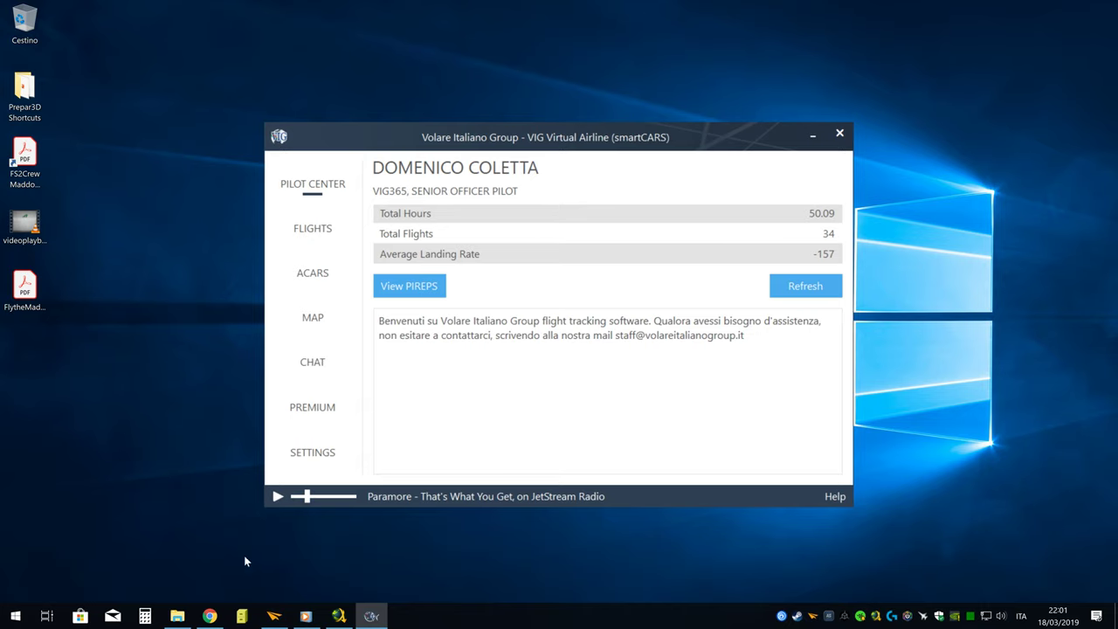
{"action": "left_click", "coordinate": [209, 616]}
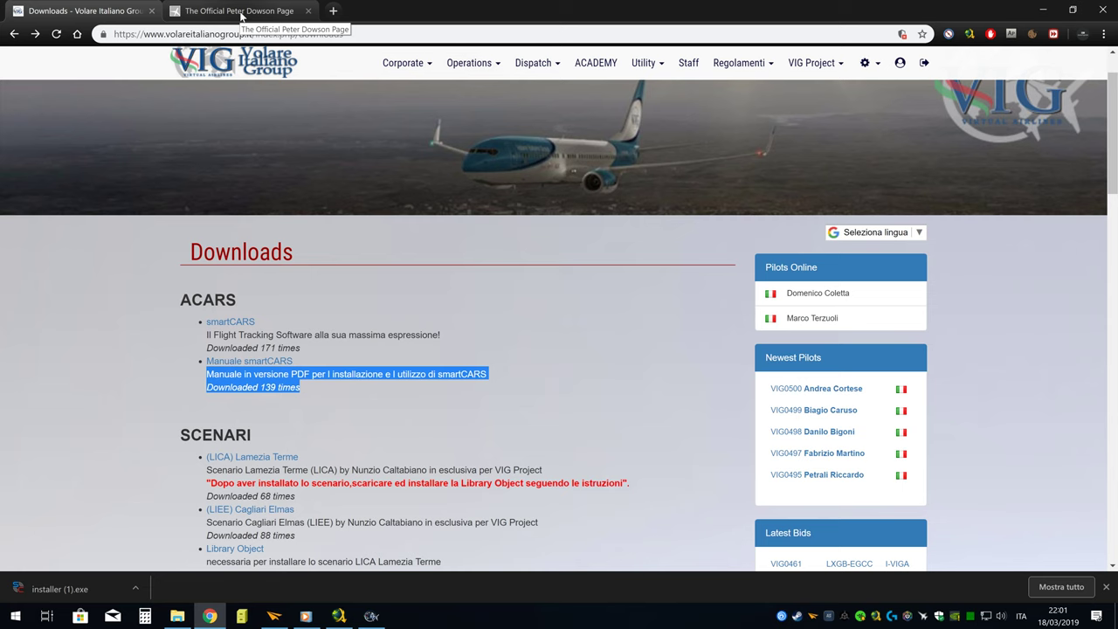
Step: Switch to The Official Peter Dowson Page tab and select its web address
{"action": "left_click", "coordinate": [241, 13]}
{"action": "left_click", "coordinate": [233, 33]}
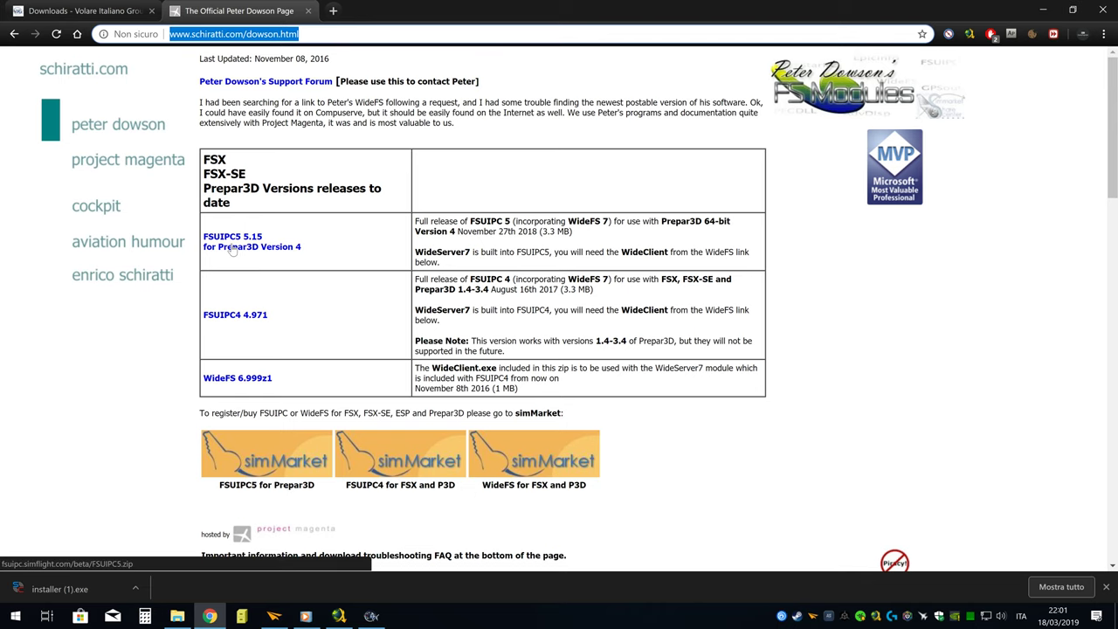
{"action": "scroll", "coordinate": [300, 251], "scroll_direction": "down", "scroll_amount": 3}
{"action": "scroll", "coordinate": [481, 306], "scroll_direction": "up", "scroll_amount": 3}
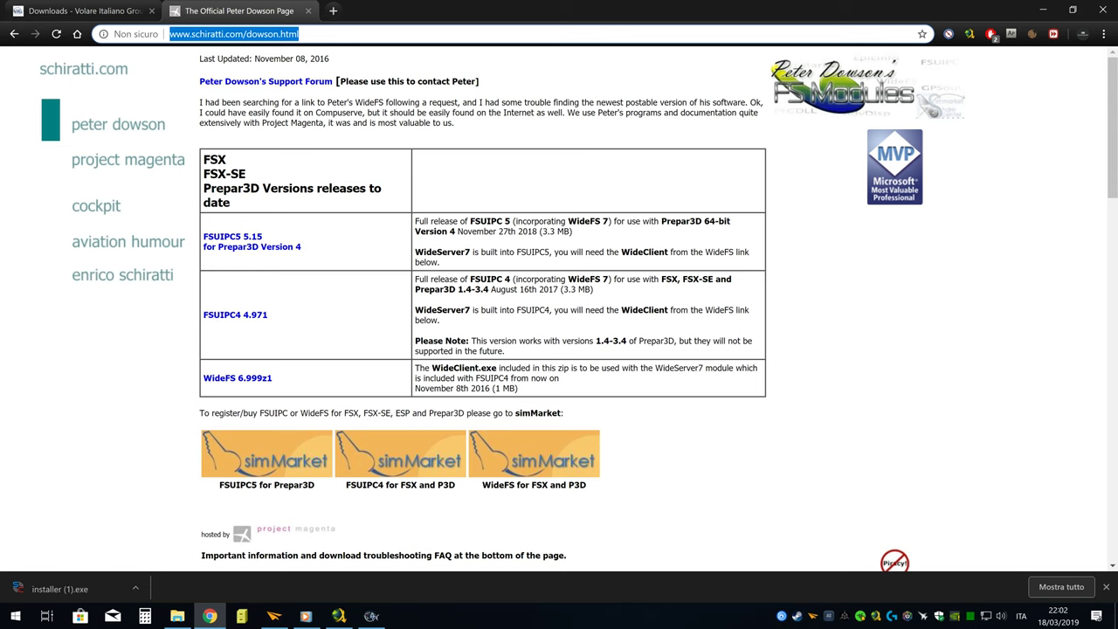
{"action": "key", "text": "Escape"}
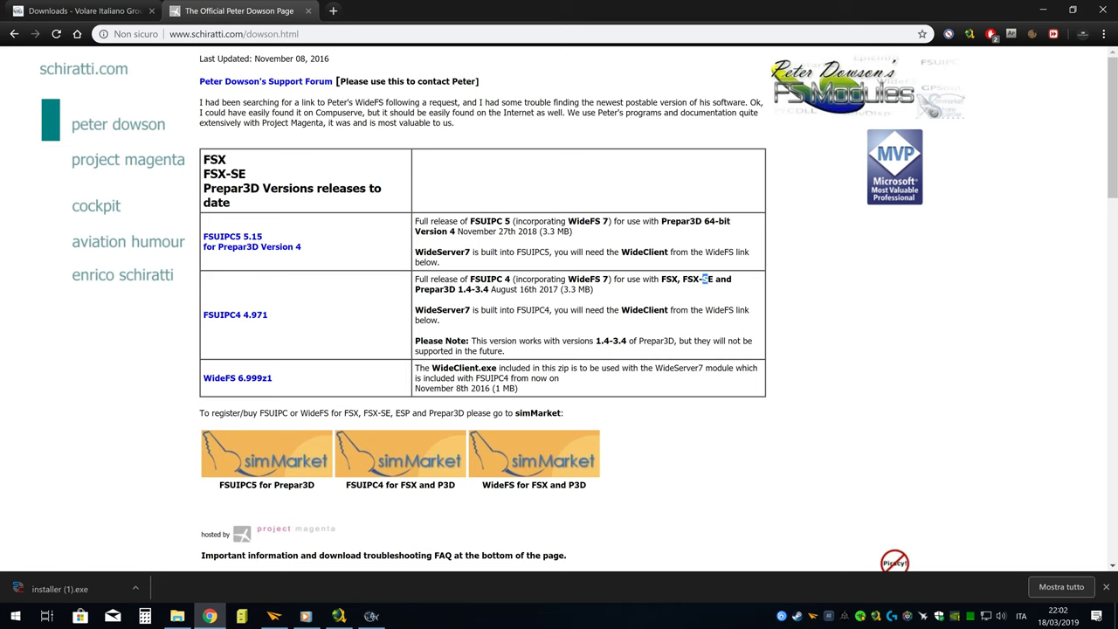
Step: Highlight the Prepar3D mentions, including 'Prepar3D 64-bit' in the FSUIPC5 description
{"action": "mouse_move", "coordinate": [456, 289]}
{"action": "left_mouse_down"}
{"action": "mouse_move", "coordinate": [425, 290]}
{"action": "mouse_move", "coordinate": [490, 290]}
{"action": "left_mouse_up"}
{"action": "triple_click", "coordinate": [503, 221]}
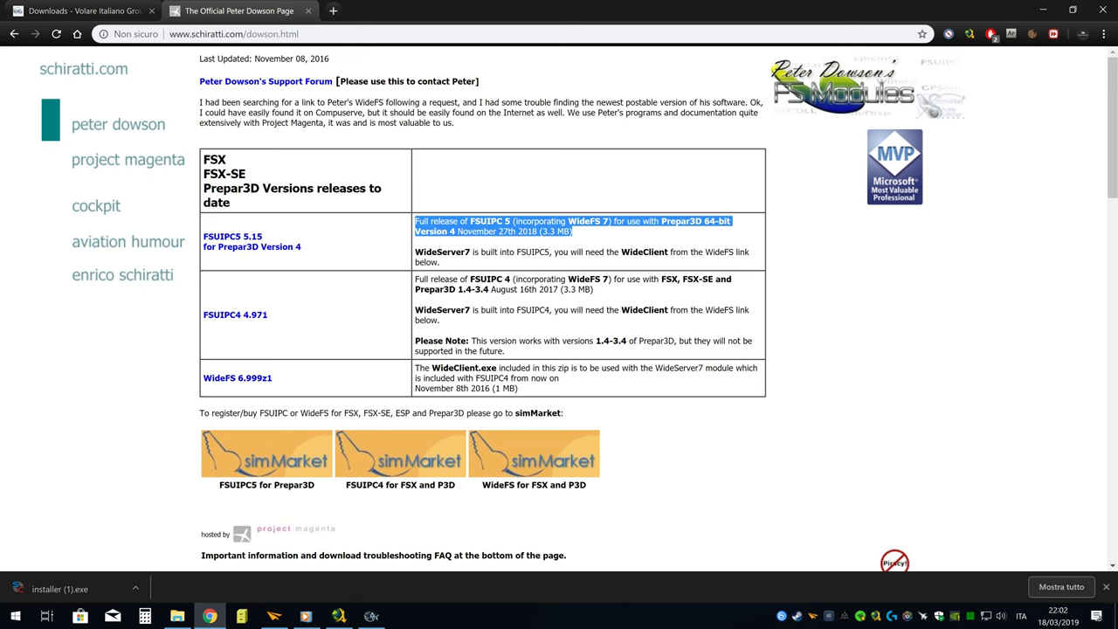
{"action": "left_click", "coordinate": [707, 233]}
{"action": "left_click_drag", "start_coordinate": [662, 221], "coordinate": [727, 221]}
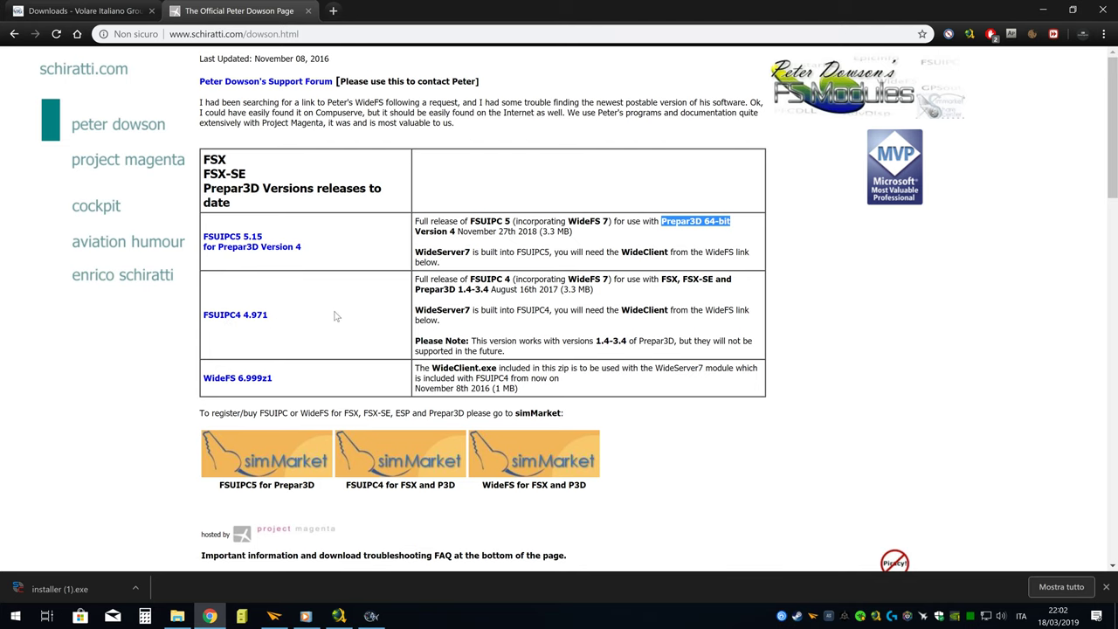
{"action": "left_click_drag", "start_coordinate": [268, 317], "coordinate": [219, 319]}
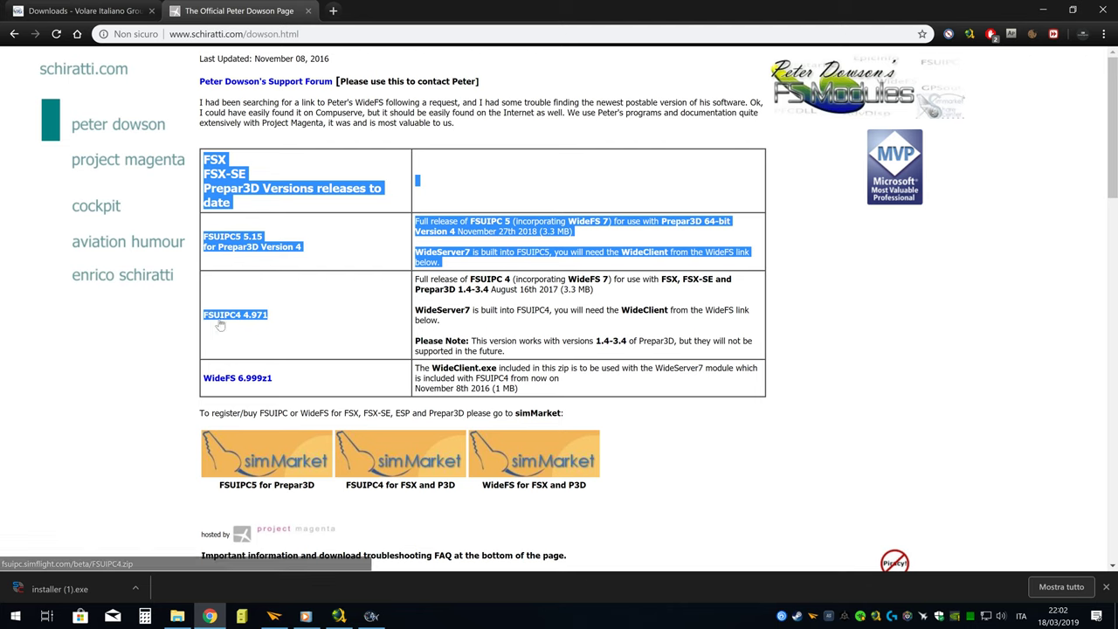
{"action": "left_click", "coordinate": [664, 295]}
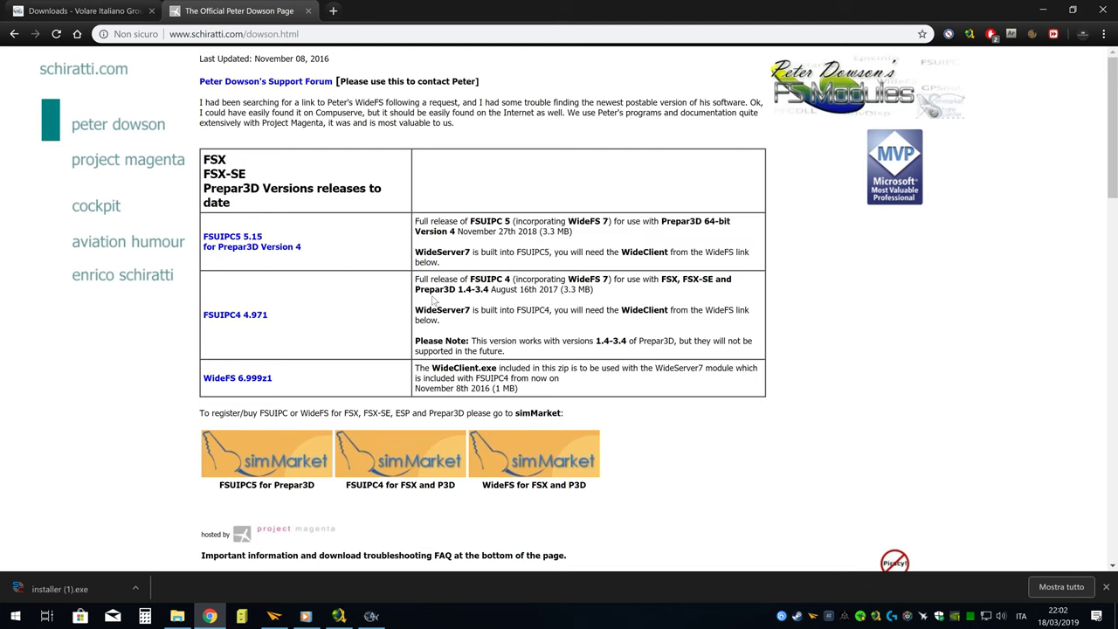
{"action": "left_click_drag", "start_coordinate": [488, 290], "coordinate": [480, 289]}
{"action": "left_click", "coordinate": [476, 289]}
{"action": "left_click_drag", "start_coordinate": [489, 289], "coordinate": [479, 290]}
{"action": "left_click_drag", "start_coordinate": [302, 247], "coordinate": [206, 246]}
{"action": "left_click", "coordinate": [326, 248]}
{"action": "left_click_drag", "start_coordinate": [311, 251], "coordinate": [208, 252]}
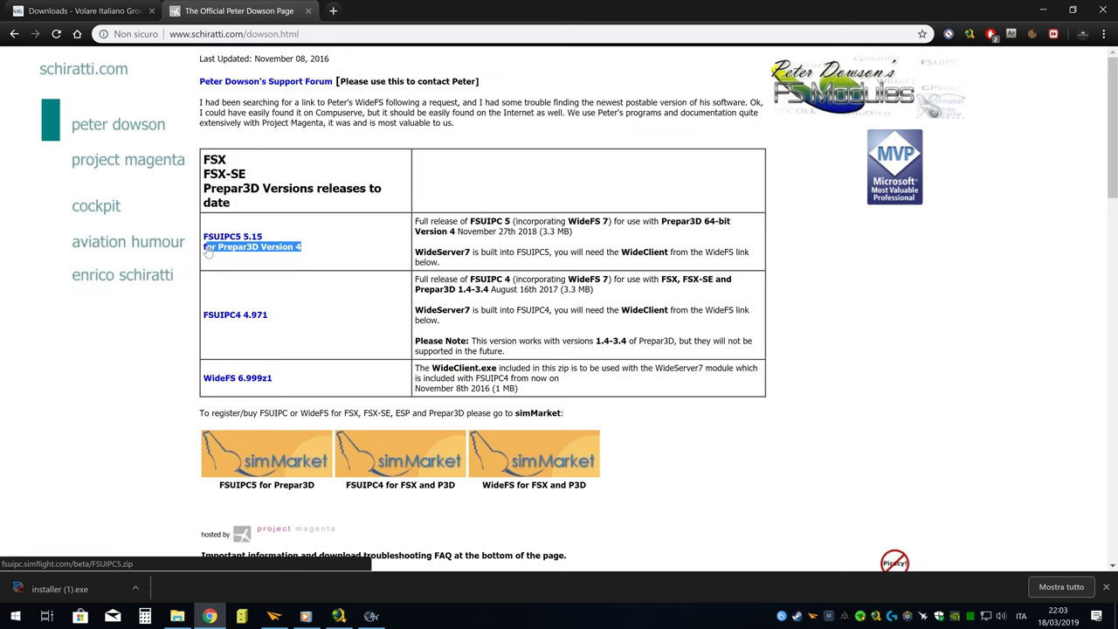
{"action": "left_click_drag", "start_coordinate": [661, 221], "coordinate": [729, 221]}
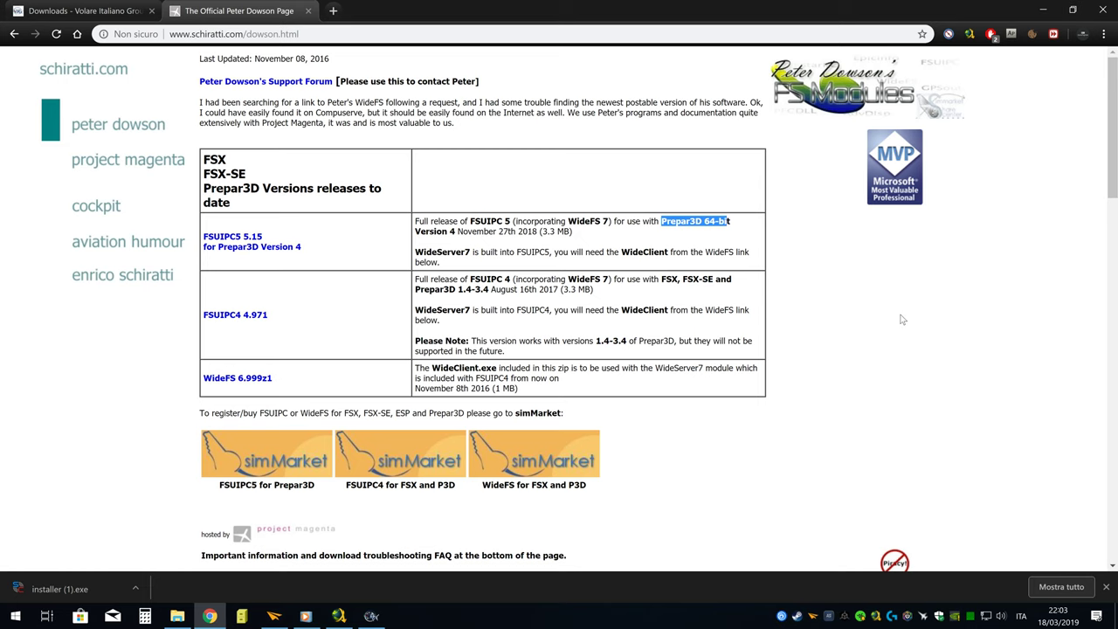
{"action": "left_click_drag", "start_coordinate": [1112, 116], "coordinate": [1113, 172]}
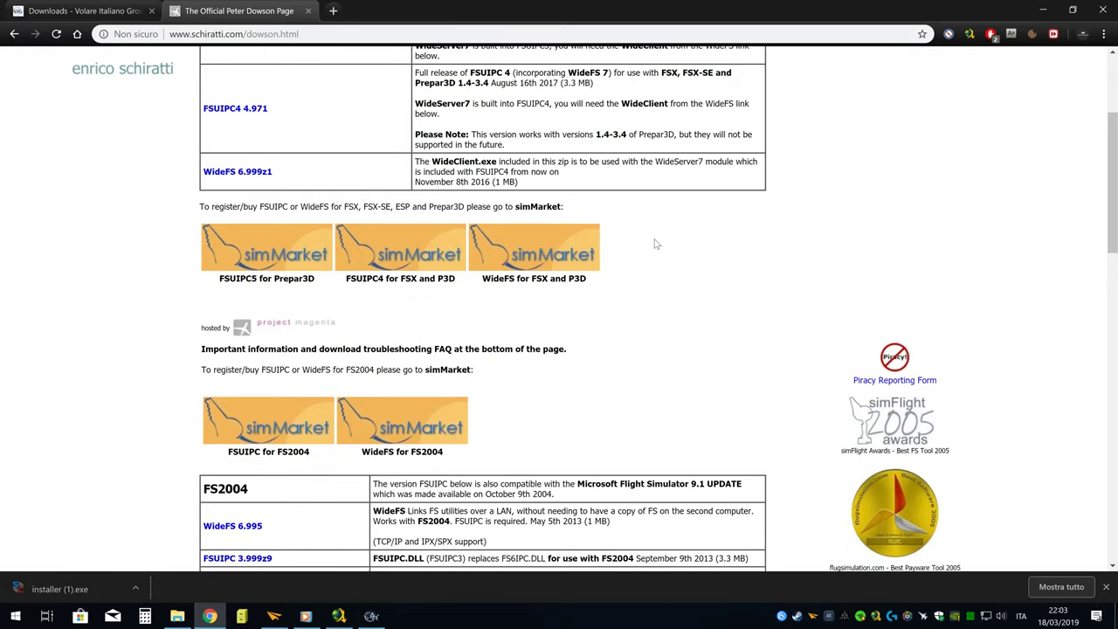
{"action": "scroll", "coordinate": [654, 242], "scroll_direction": "down", "scroll_amount": 2}
{"action": "scroll", "coordinate": [437, 201], "scroll_direction": "up", "scroll_amount": 5}
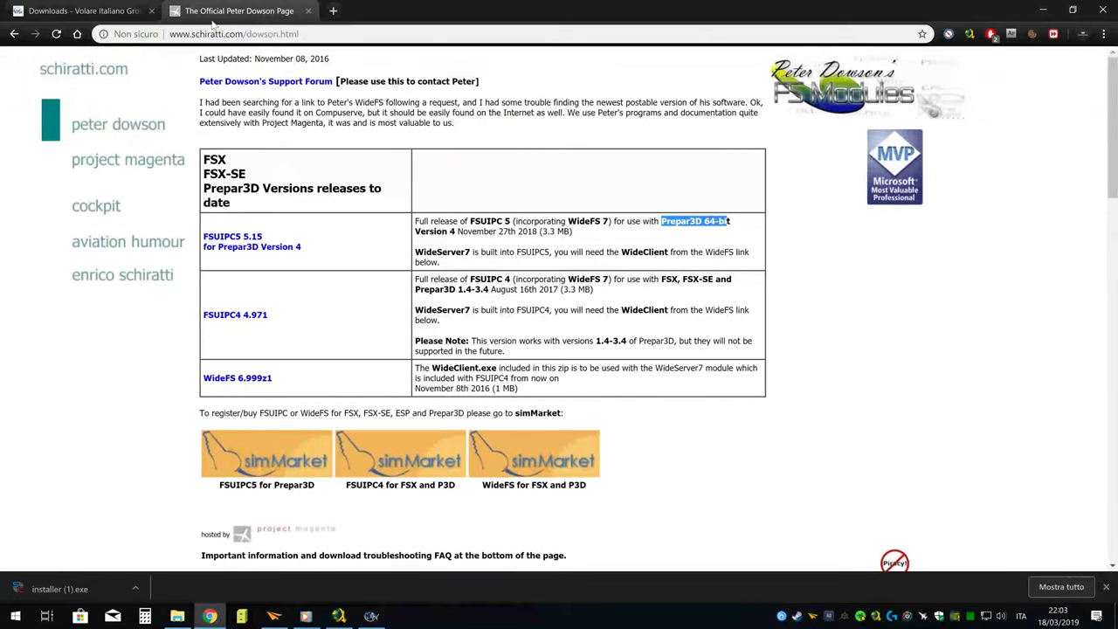
{"action": "left_click", "coordinate": [87, 11]}
{"action": "left_click", "coordinate": [253, 11]}
{"action": "scroll", "coordinate": [989, 386], "scroll_direction": "down", "scroll_amount": 5}
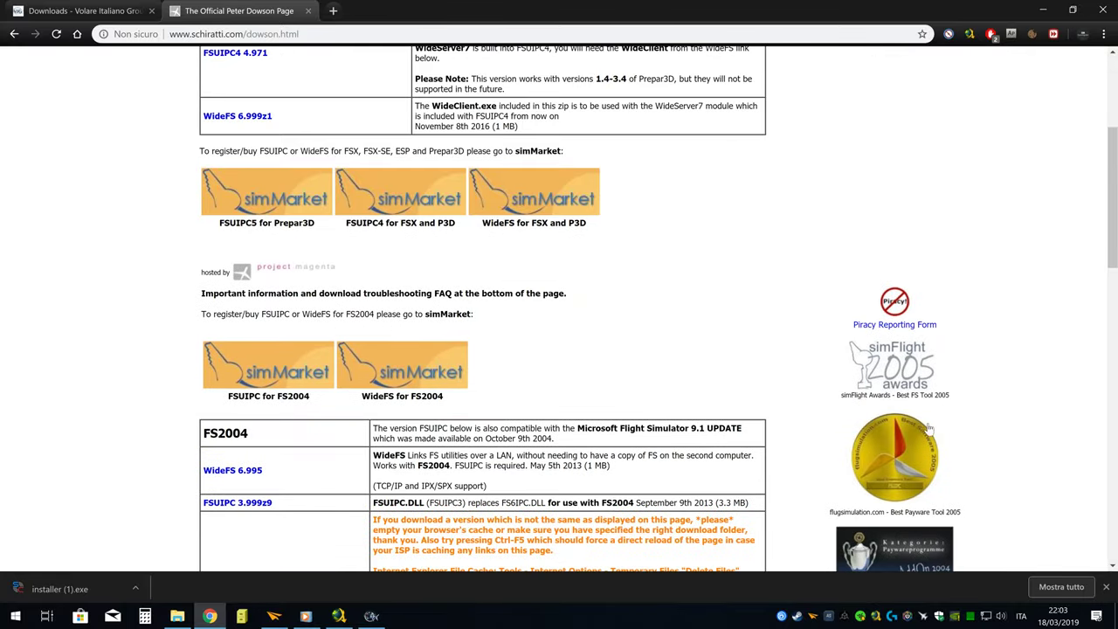
{"action": "scroll", "coordinate": [611, 349], "scroll_direction": "down", "scroll_amount": 5}
{"action": "scroll", "coordinate": [350, 305], "scroll_direction": "down", "scroll_amount": 5}
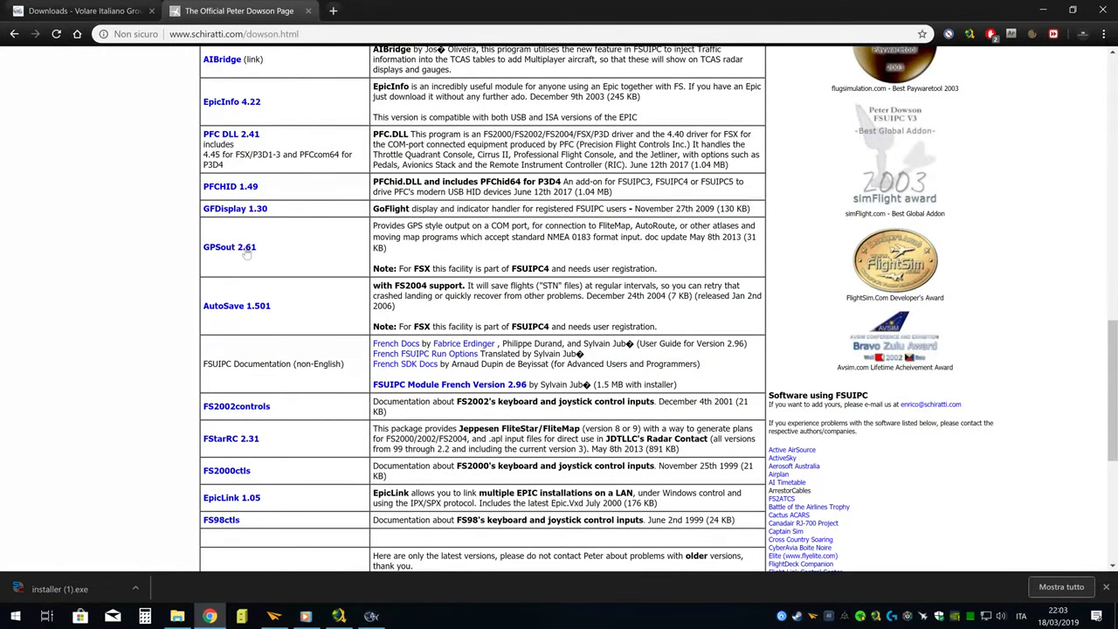